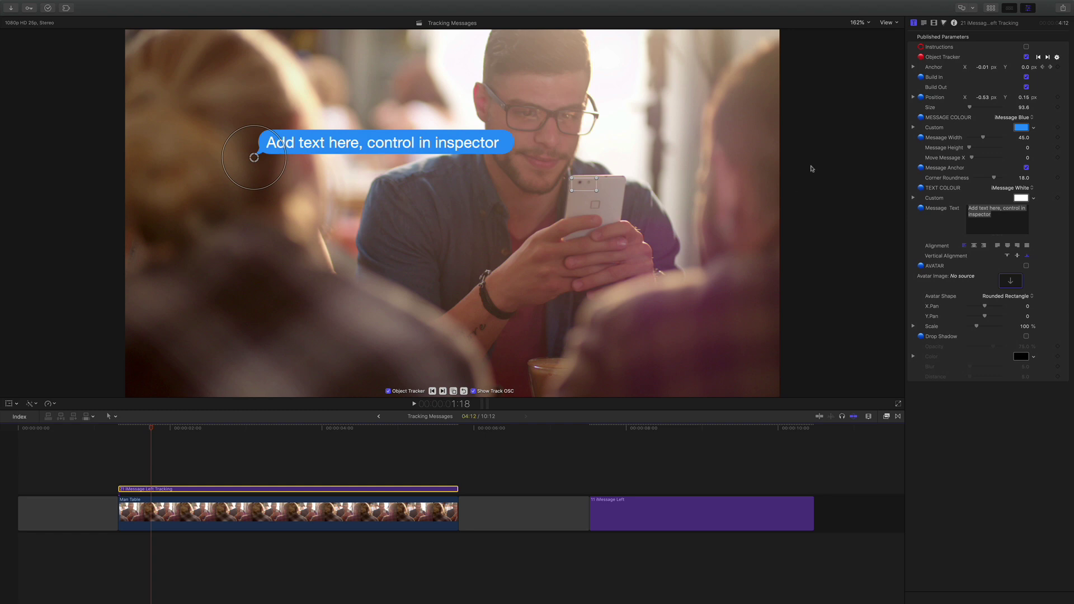
# - Review the template's tracking instructions, hide them again, and play the tracked message over the man clip from its start
pyautogui.click(1026, 47)
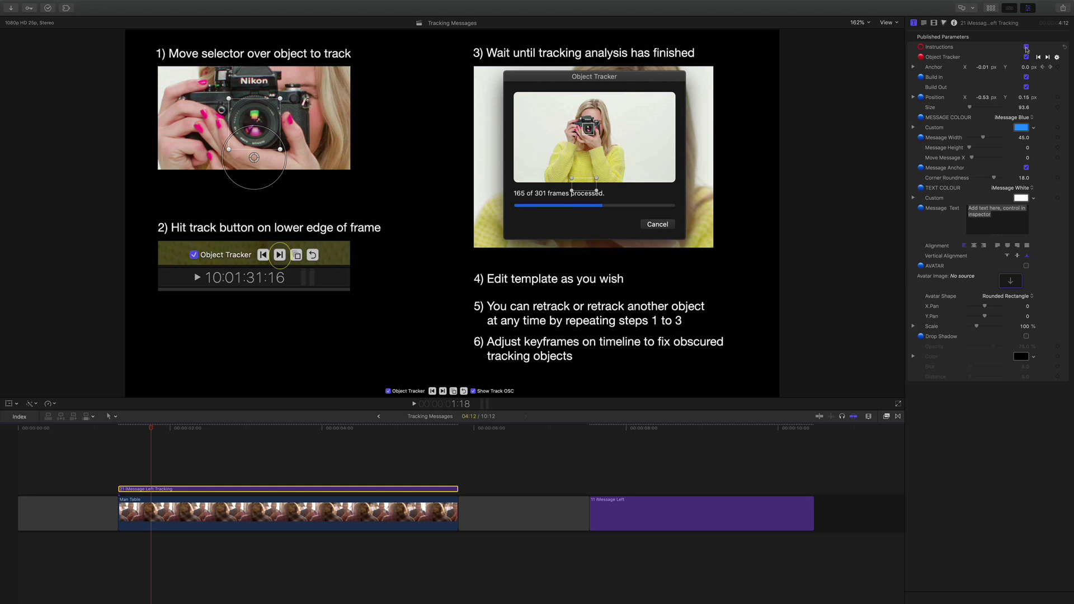
pyautogui.click(1026, 47)
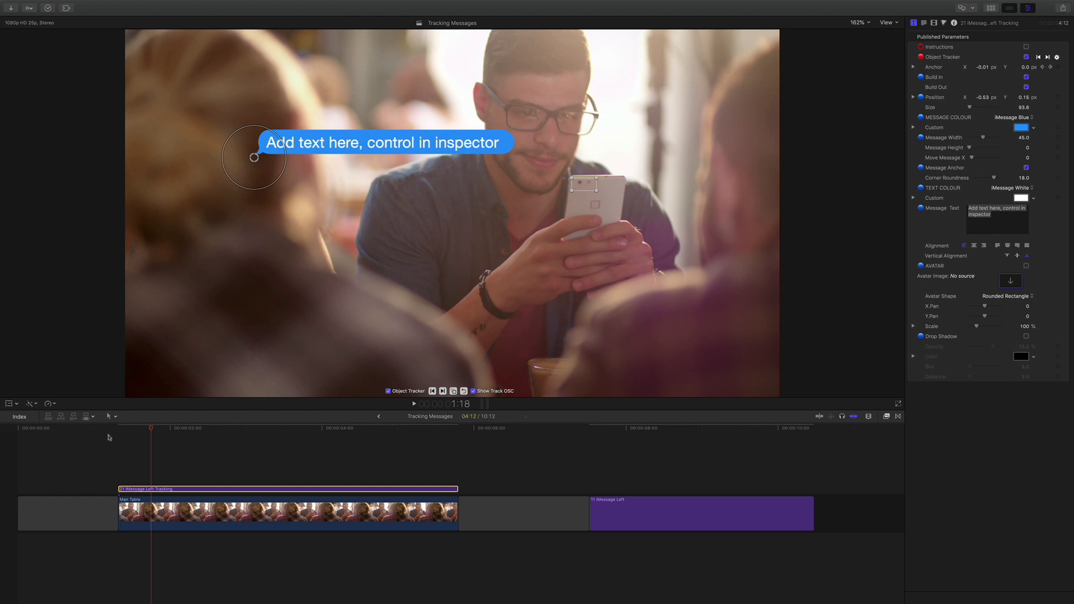
pyautogui.moveTo(105, 428); pyautogui.dragTo(118, 429)
pyautogui.press('space')
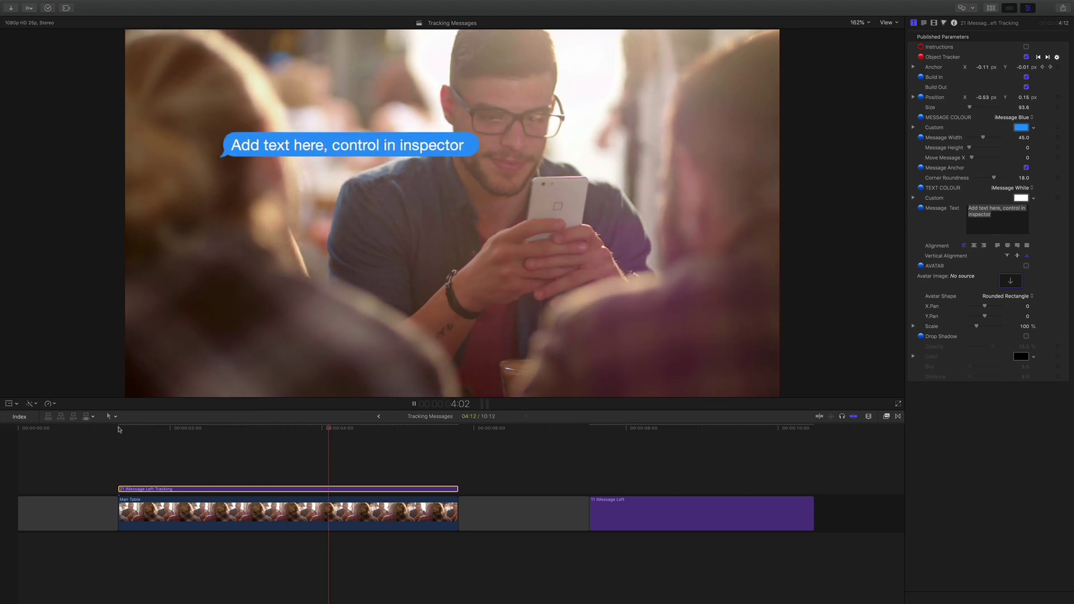
pyautogui.press('space')
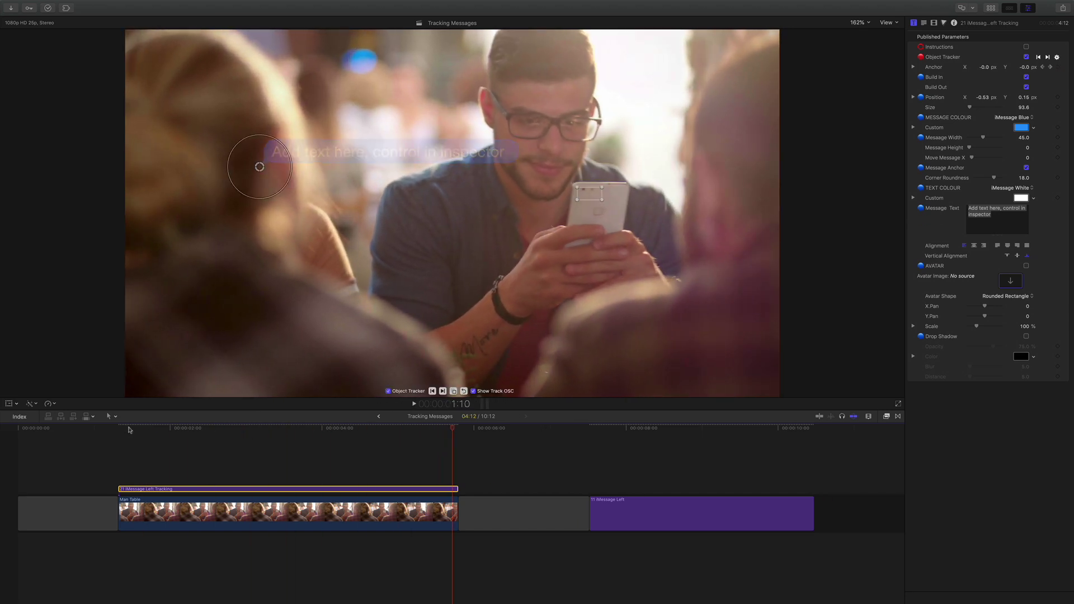
# - Move the message to about X -0.56, Y 0.12 at a size of about 93.9 and replace its text with "Hello!"
pyautogui.moveTo(128, 430); pyautogui.dragTo(143, 431)
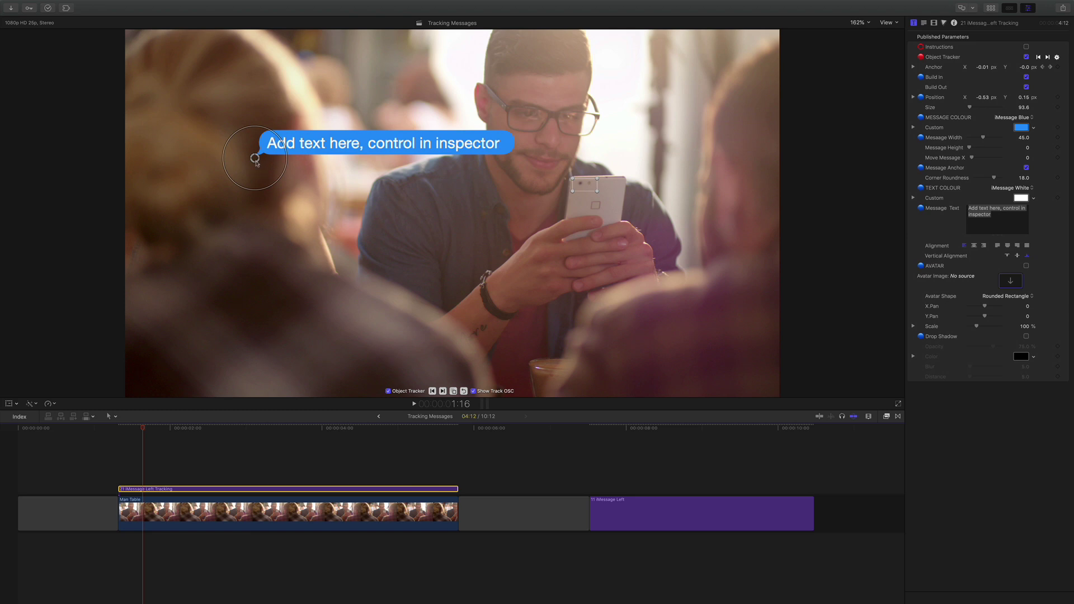
pyautogui.moveTo(254, 159)
pyautogui.mouseDown()
pyautogui.moveTo(213, 191)
pyautogui.moveTo(254, 145)
pyautogui.moveTo(247, 163)
pyautogui.moveTo(288, 194)
pyautogui.moveTo(245, 169)
pyautogui.mouseUp()
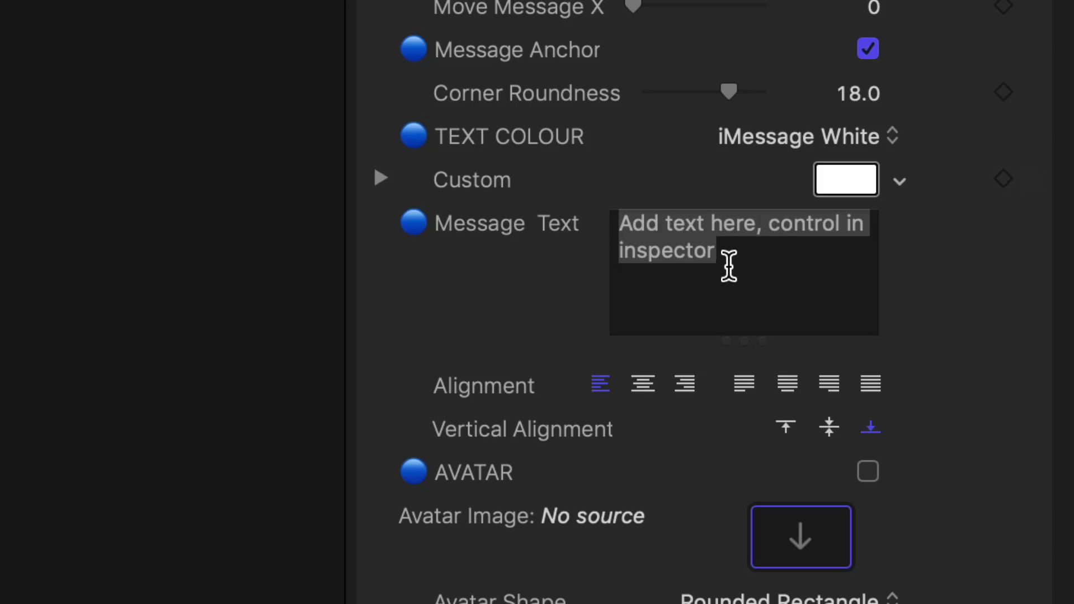
pyautogui.moveTo(993, 219); pyautogui.dragTo(961, 206)
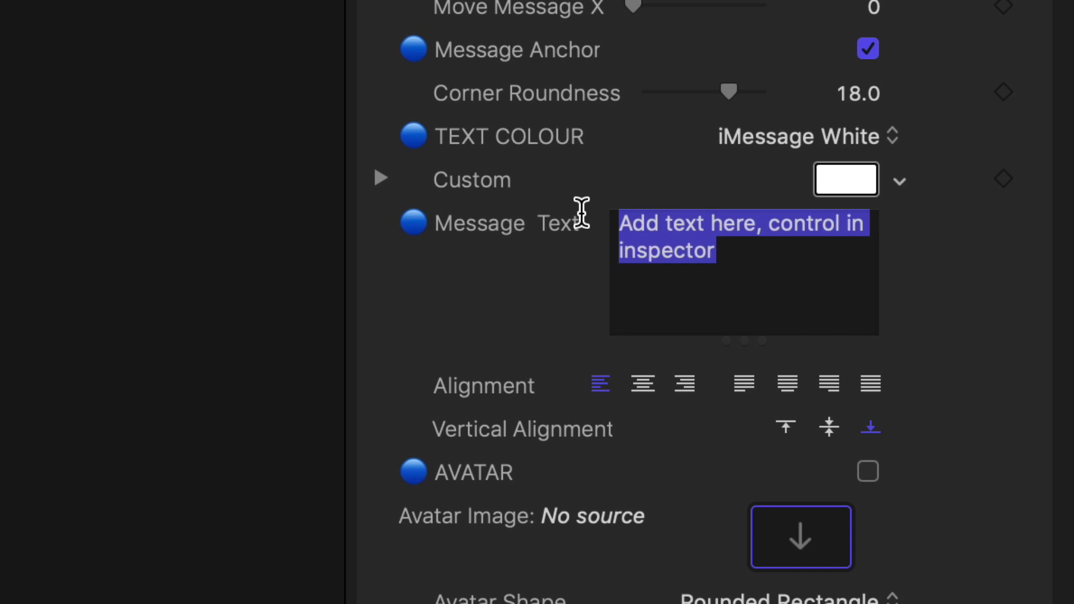
pyautogui.write('Hello!')
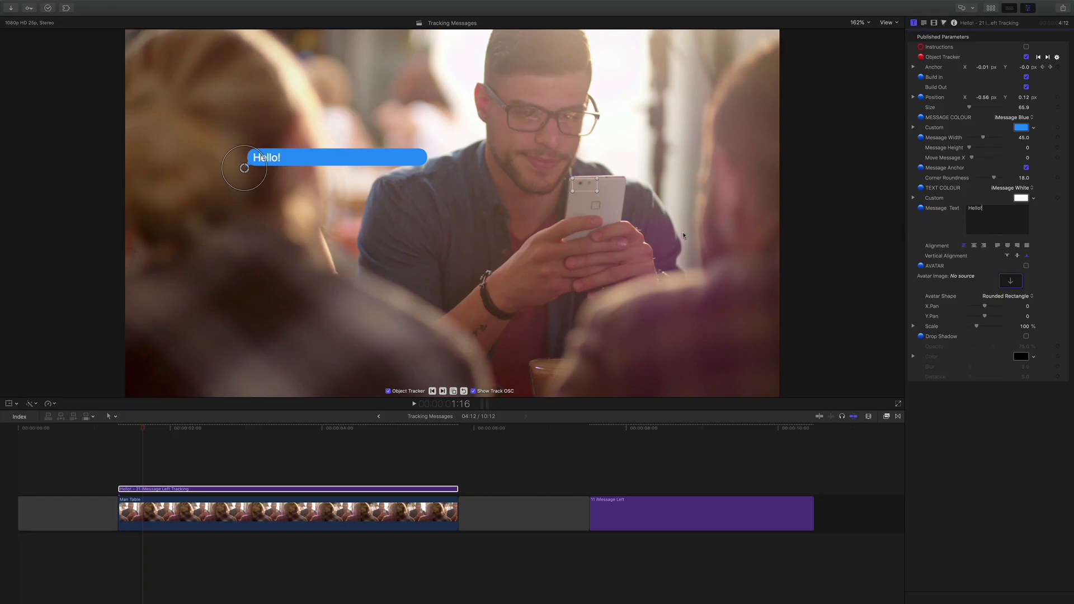
pyautogui.moveTo(260, 190); pyautogui.dragTo(267, 193)
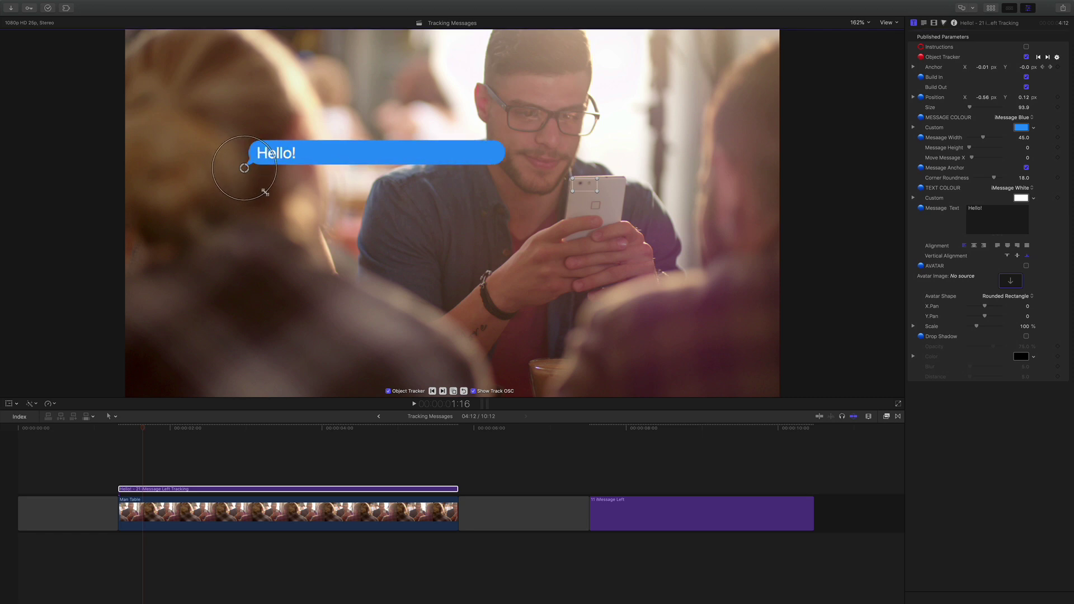
# - Change the message bubble's colour preset to SMS Green
pyautogui.click(1011, 118)
pyautogui.click(1011, 123)
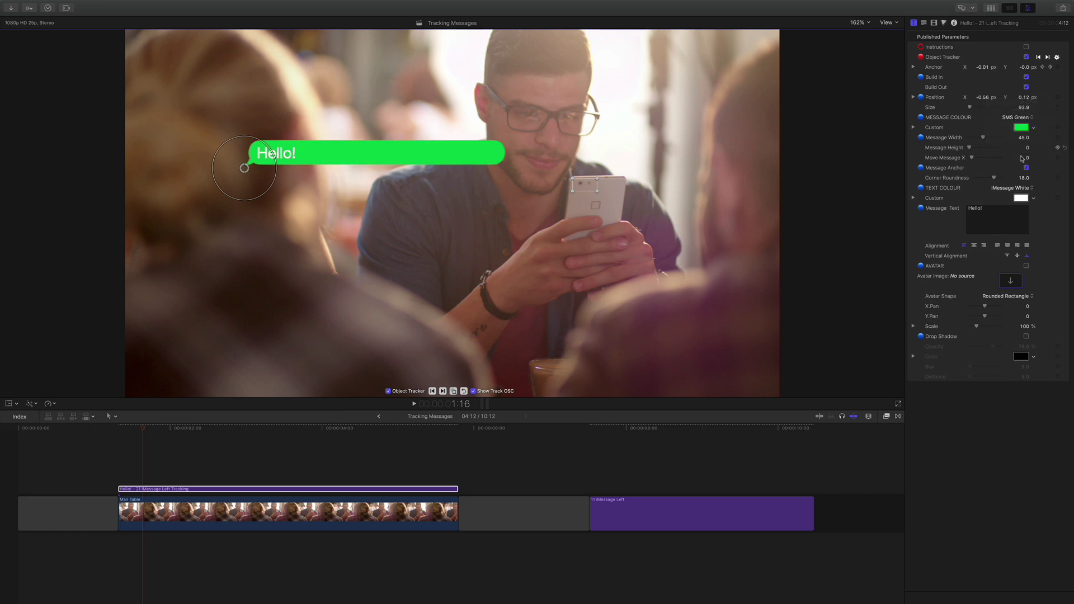
pyautogui.click(269, 153)
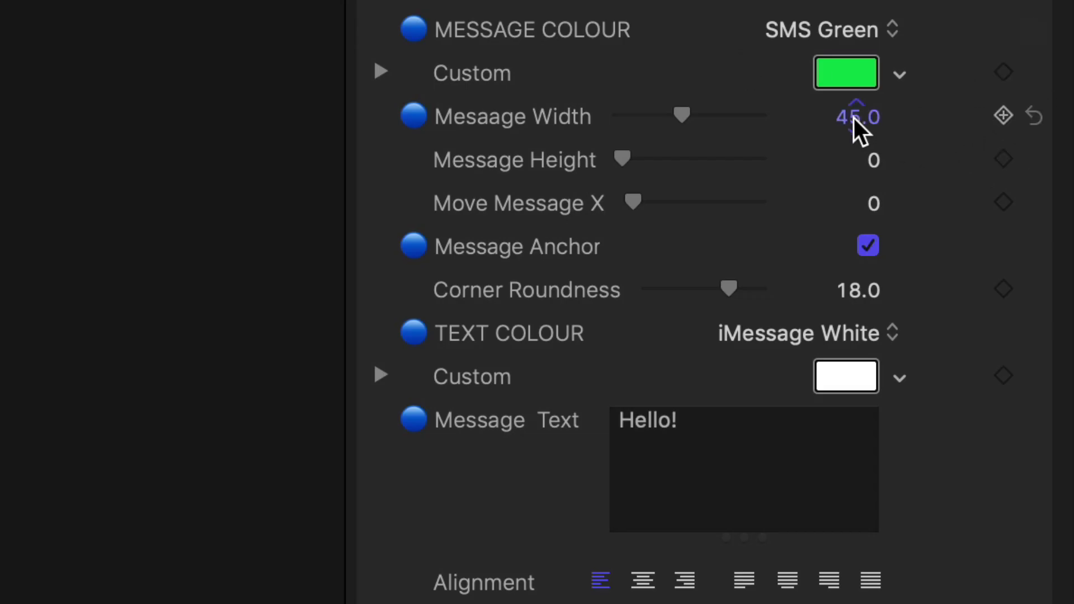
# - Reduce the message width to 4.0, then enlarge the message to about 139.1 and move it to about X -0.35, Y 0.16
pyautogui.moveTo(854, 117)
pyautogui.mouseDown()
pyautogui.moveTo(837, 118)
pyautogui.moveTo(873, 118)
pyautogui.mouseUp()
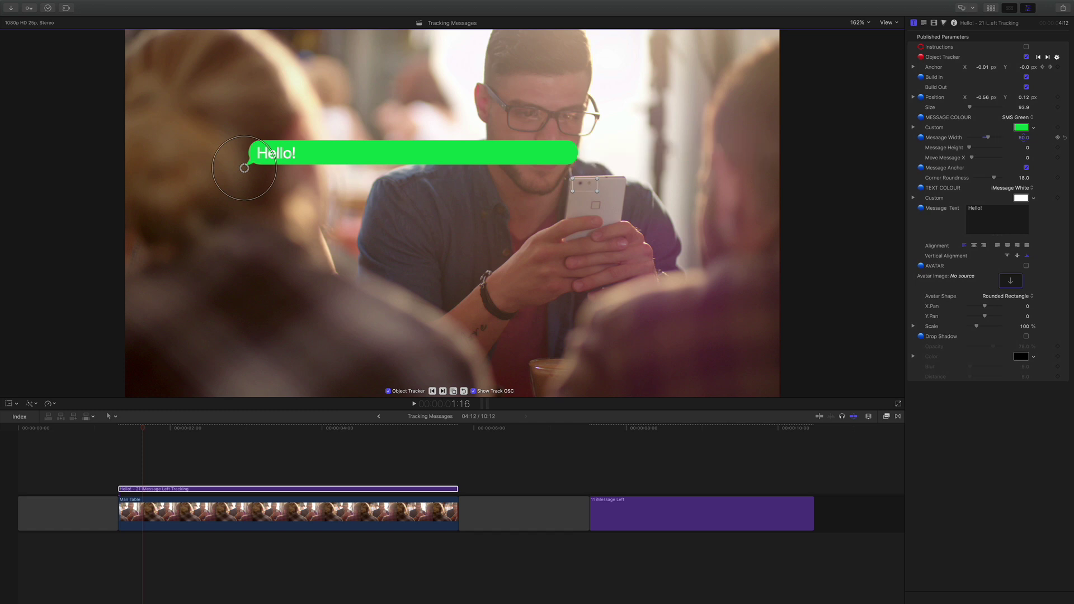
pyautogui.moveTo(1025, 138); pyautogui.dragTo(974, 137)
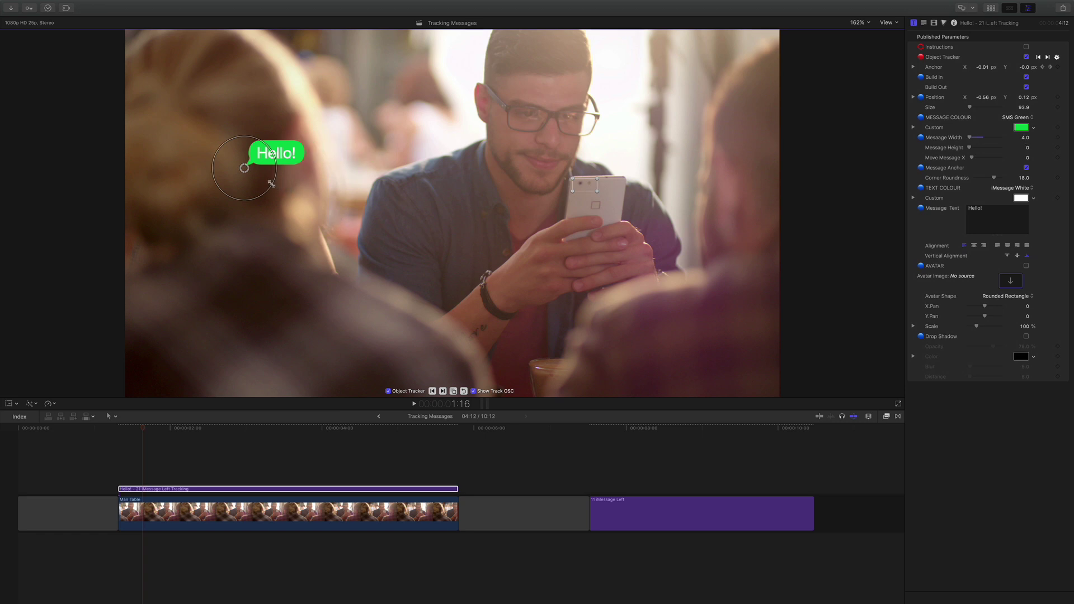
pyautogui.moveTo(270, 189); pyautogui.dragTo(320, 156)
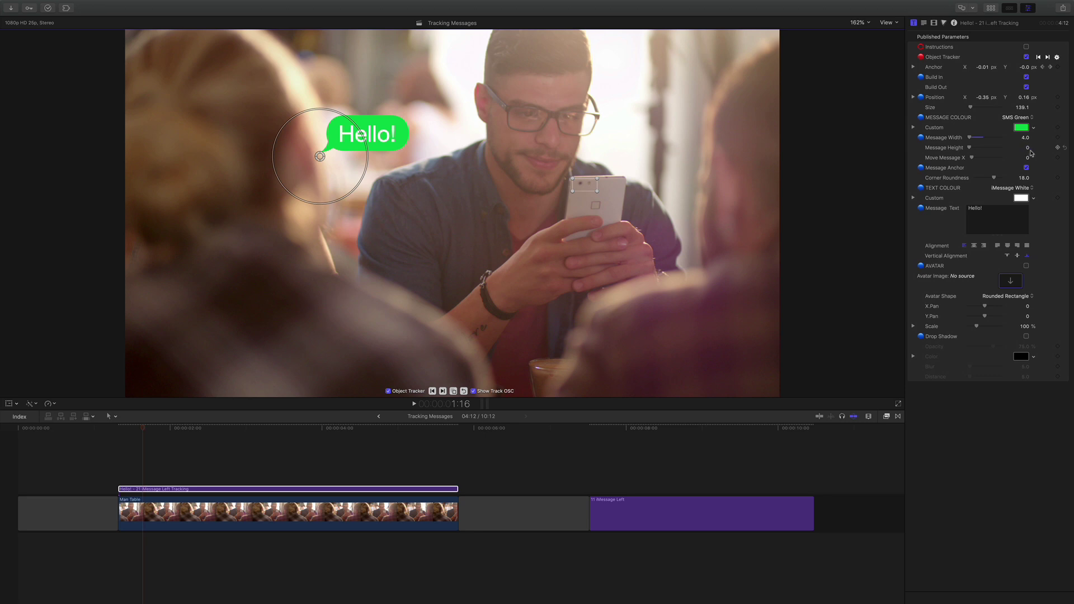
# - Increase the message height to 11.0 and add "World" as a second line of message text
pyautogui.moveTo(1028, 150); pyautogui.dragTo(1028, 141)
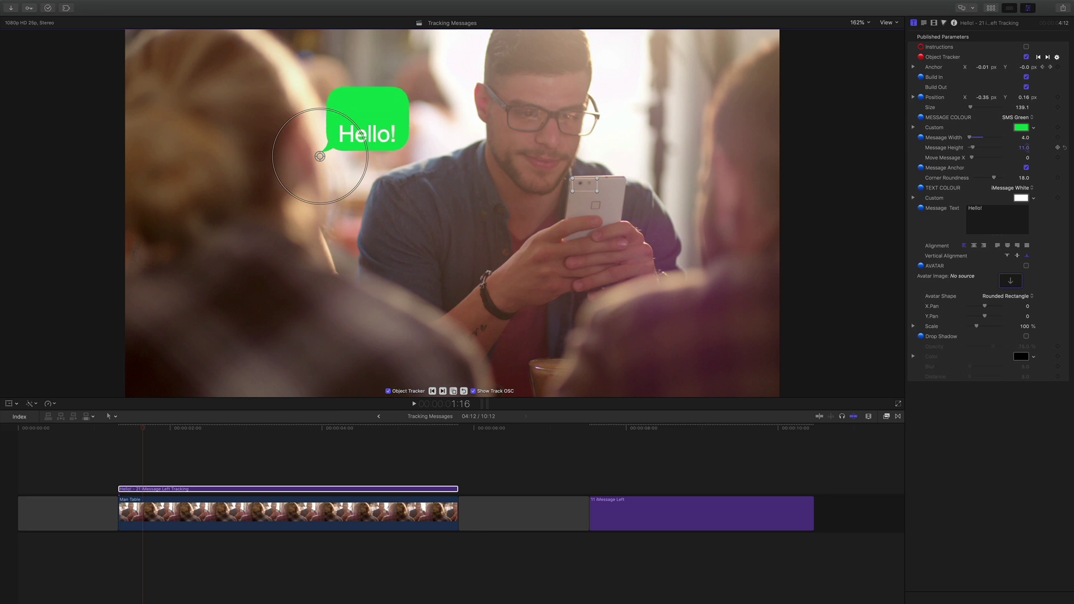
pyautogui.click(989, 210)
pyautogui.press('Return')
pyautogui.write('World')
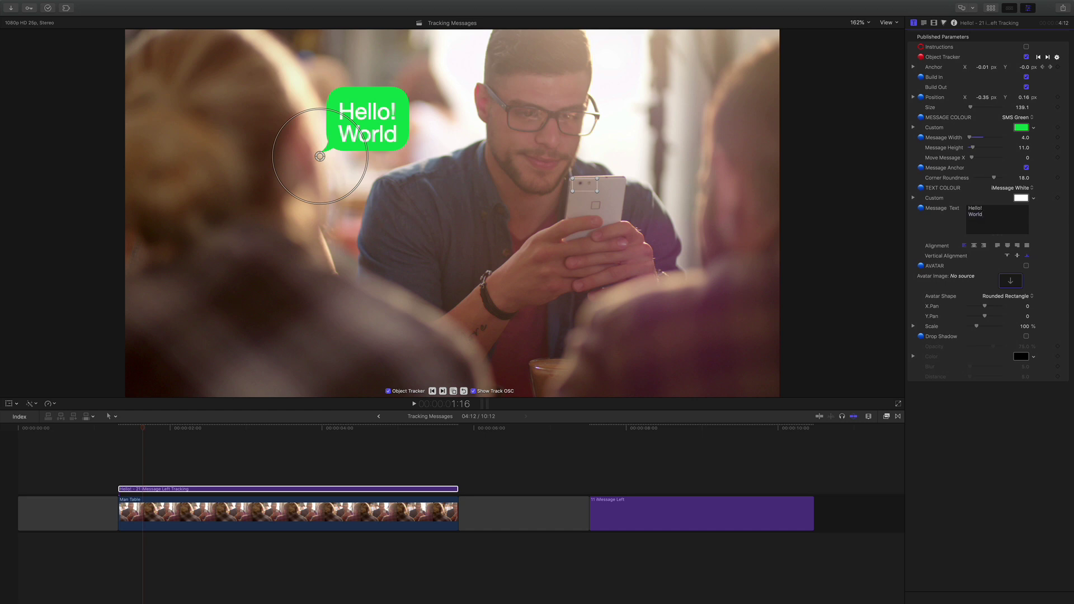
# - Remove the exclamation mark after "Hello" and reduce the message height to 7.76 to fit the two lines
pyautogui.click(991, 207)
pyautogui.press('BackSpace')
pyautogui.click(987, 215)
pyautogui.moveTo(1030, 148); pyautogui.dragTo(1018, 149)
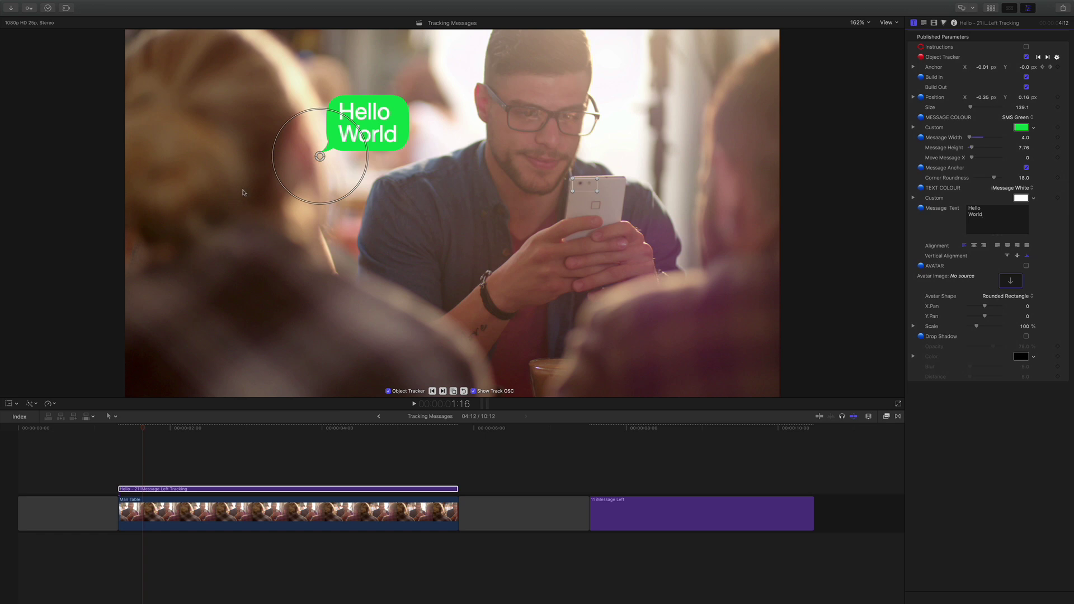
# - Turn the message anchor off and back on, set the corner roundness to 13.0, and check the message colour presets, keeping SMS Green
pyautogui.click(1025, 168)
pyautogui.click(1027, 168)
pyautogui.moveTo(1023, 178)
pyautogui.mouseDown()
pyautogui.moveTo(1013, 178)
pyautogui.moveTo(1030, 178)
pyautogui.mouseUp()
pyautogui.click(1017, 118)
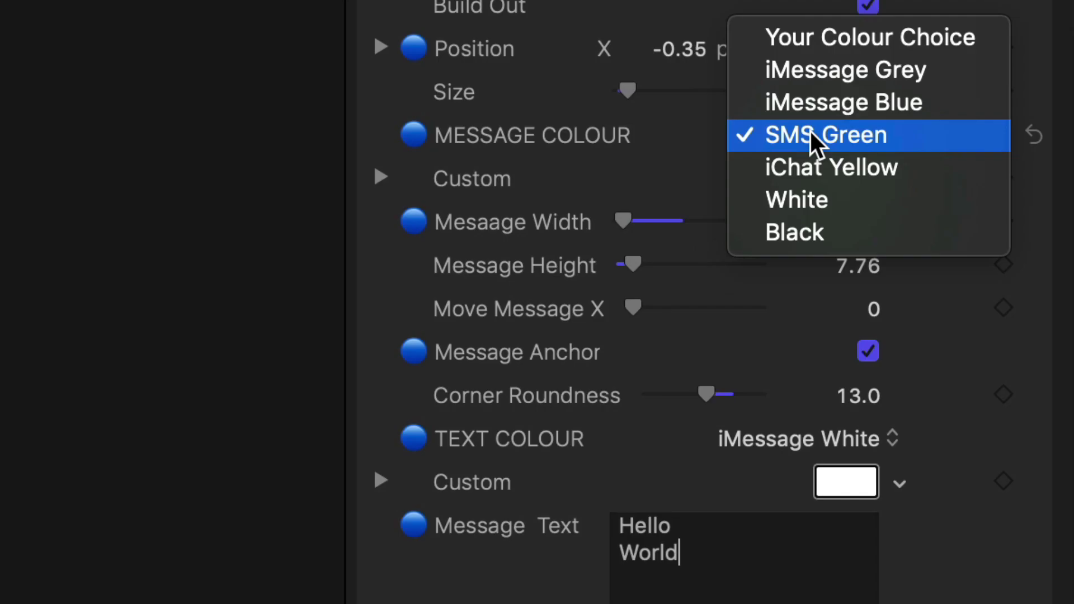
pyautogui.click(691, 168)
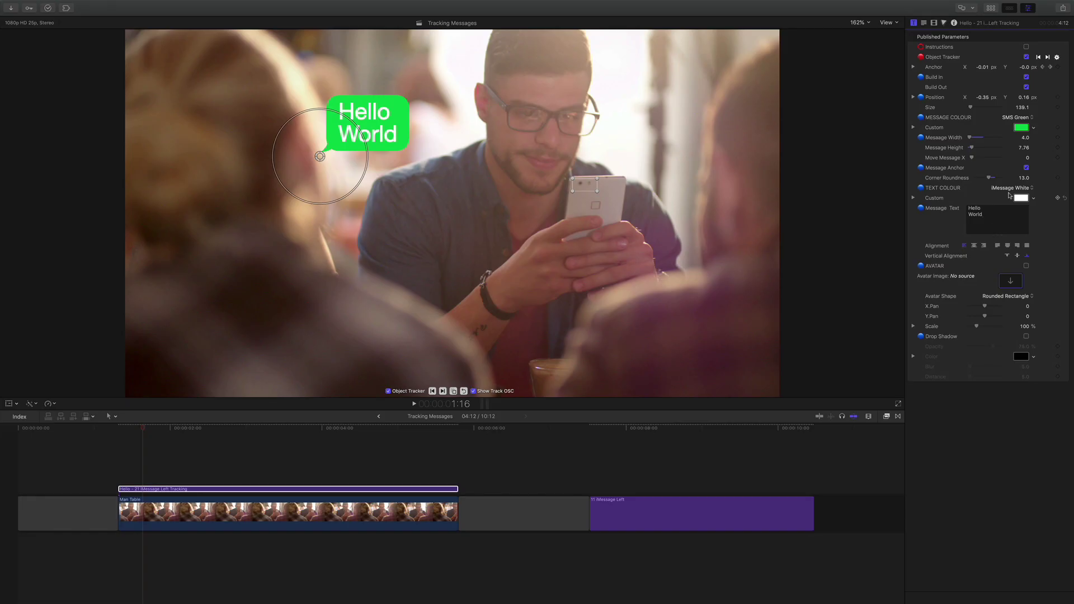
# - Enable the message's avatar and assign the woman-smiling still from the library as its image
pyautogui.click(1026, 266)
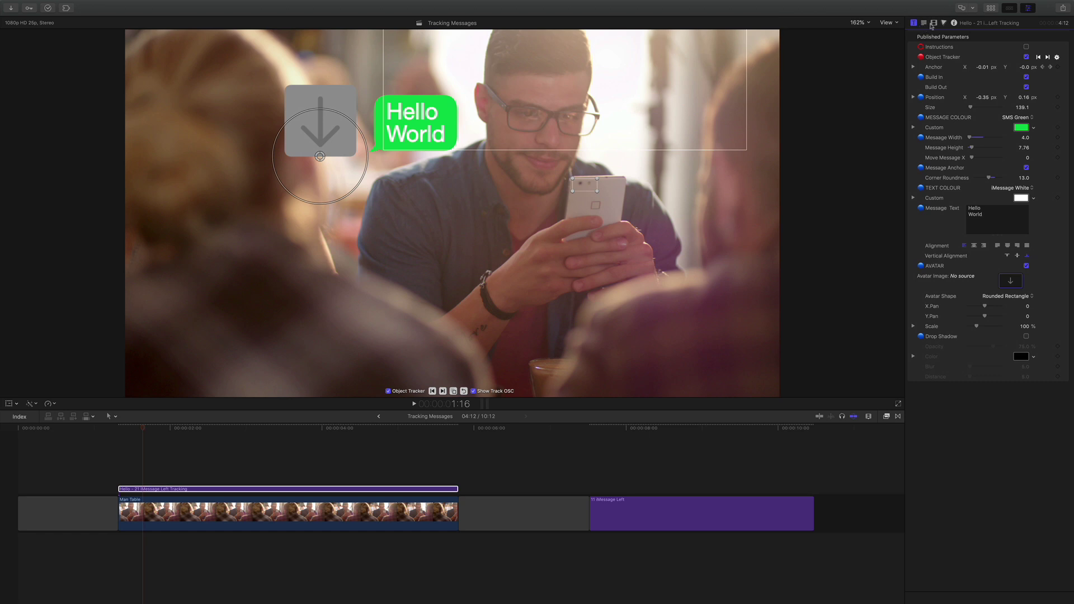
pyautogui.click(992, 9)
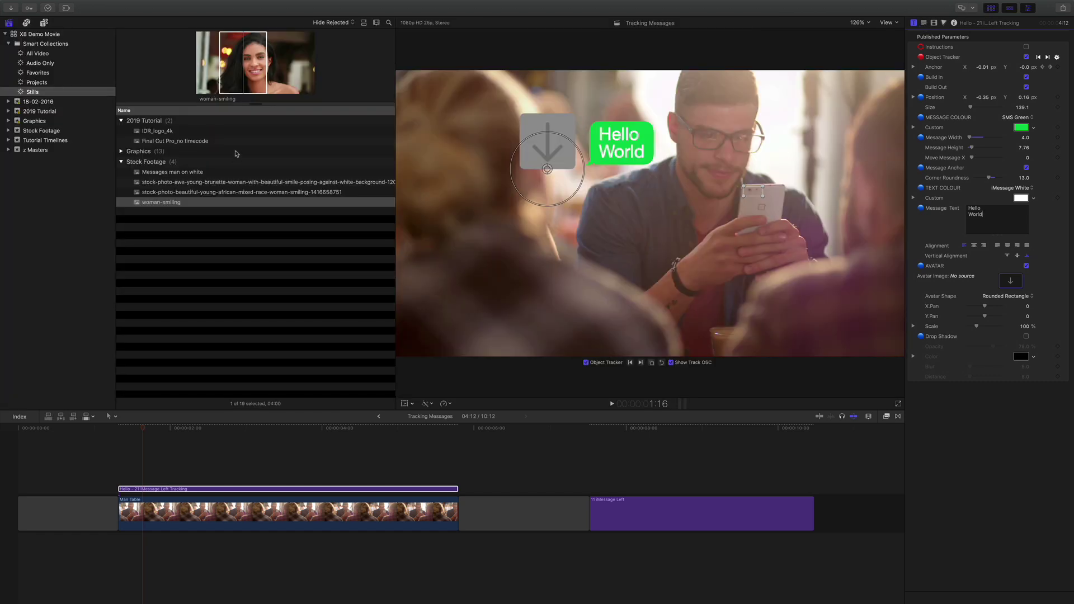
pyautogui.click(1012, 282)
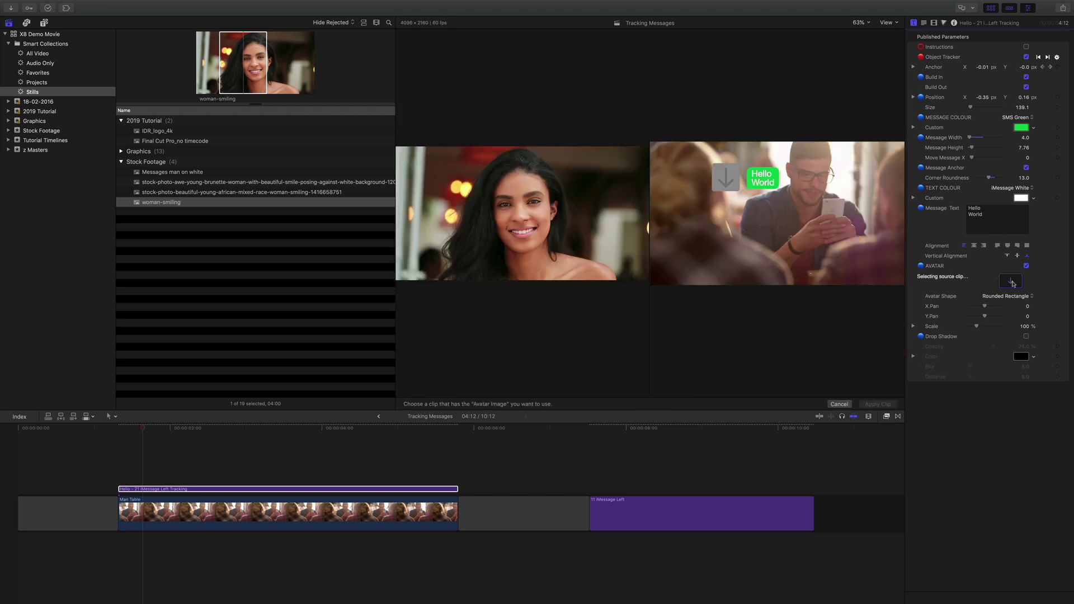
pyautogui.click(234, 67)
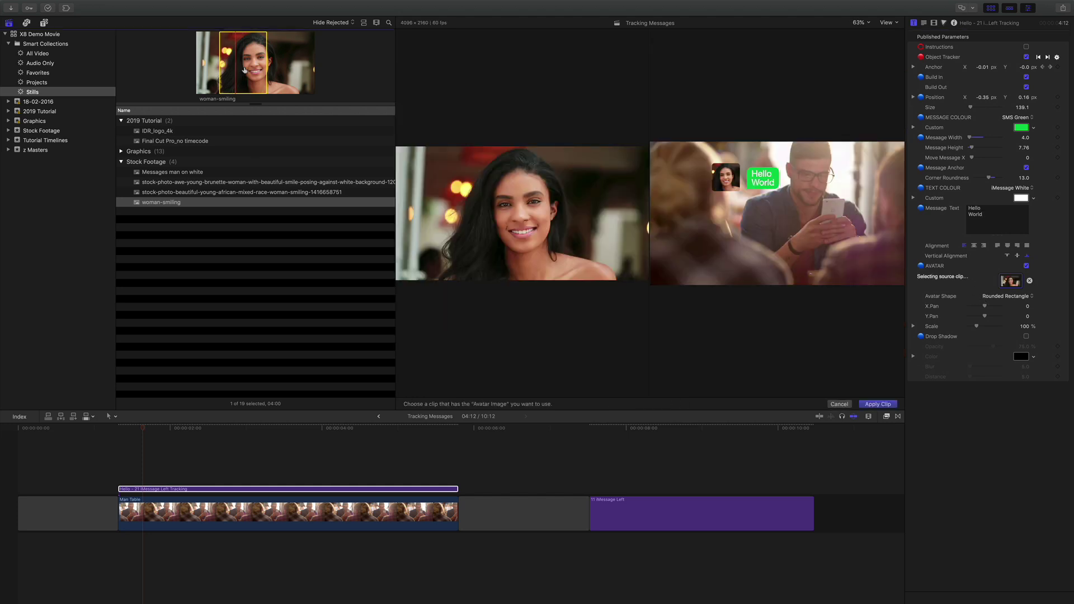
pyautogui.click(888, 404)
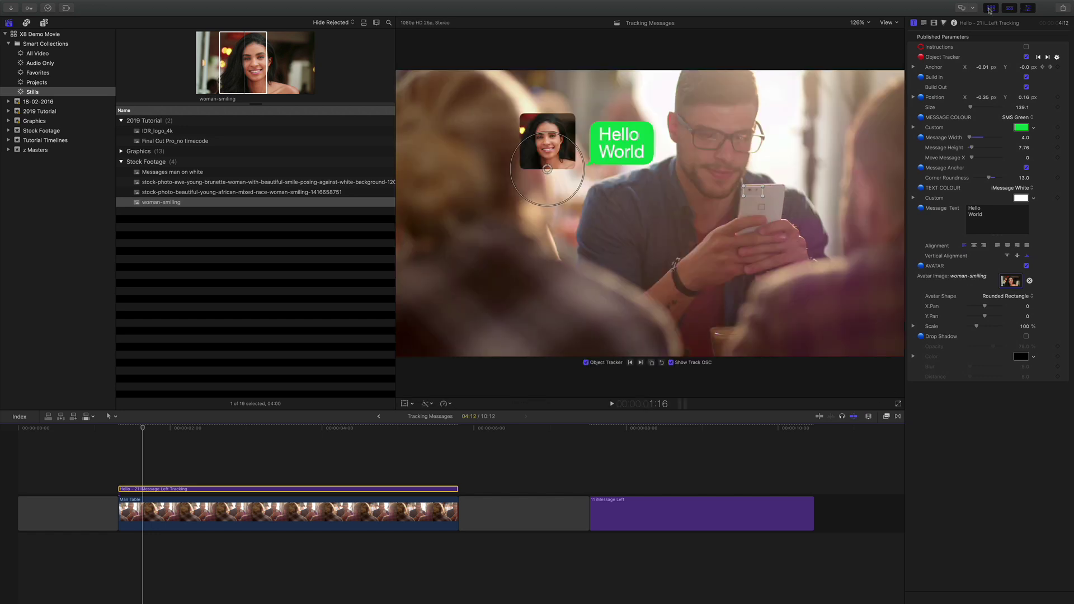
pyautogui.click(991, 8)
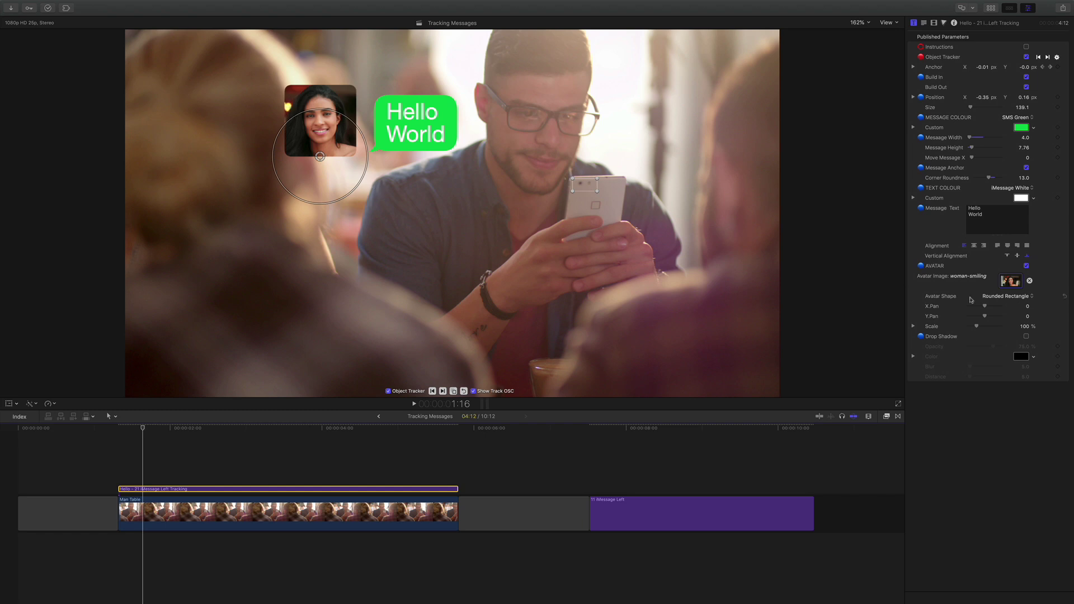
# - Scale the avatar image to 133% with an X pan of 14.9, and move the whole message to about X -0.4, Y 0.13
pyautogui.moveTo(1025, 327); pyautogui.dragTo(1036, 308)
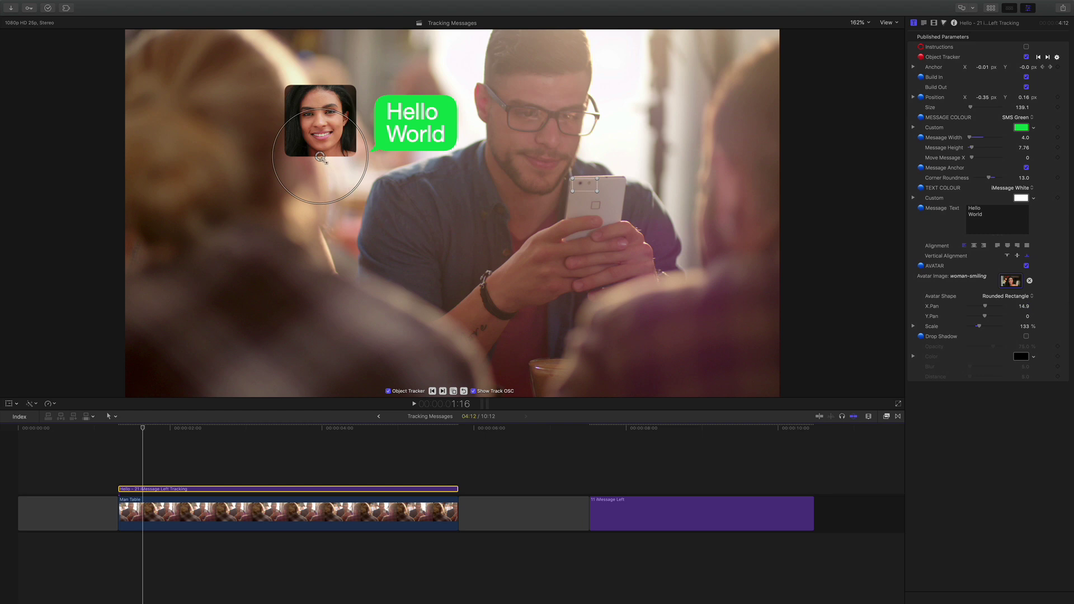
pyautogui.moveTo(320, 157); pyautogui.dragTo(320, 160)
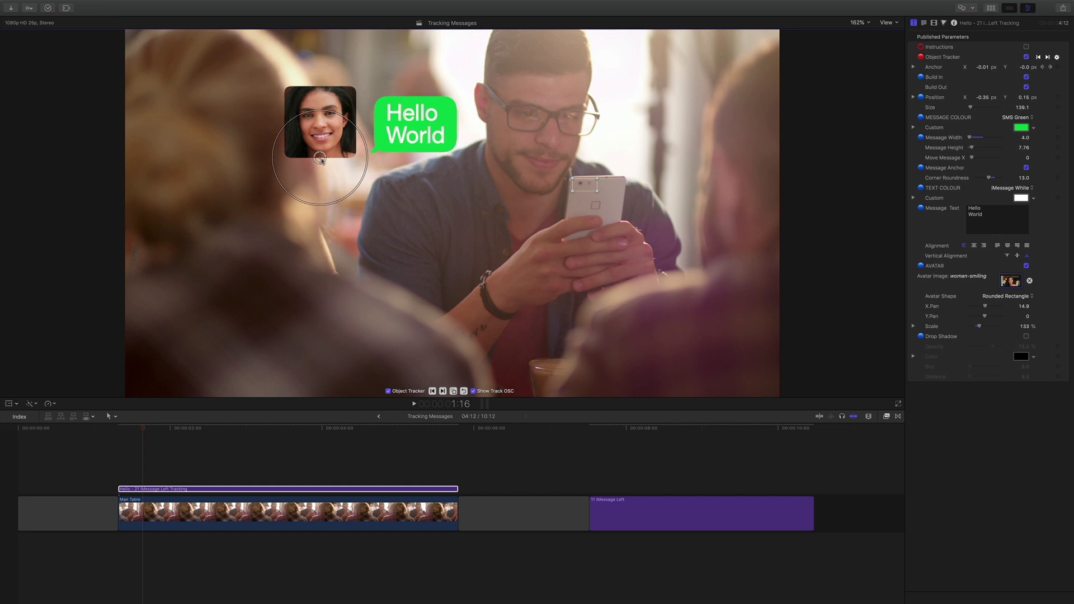
pyautogui.moveTo(321, 162); pyautogui.dragTo(321, 161)
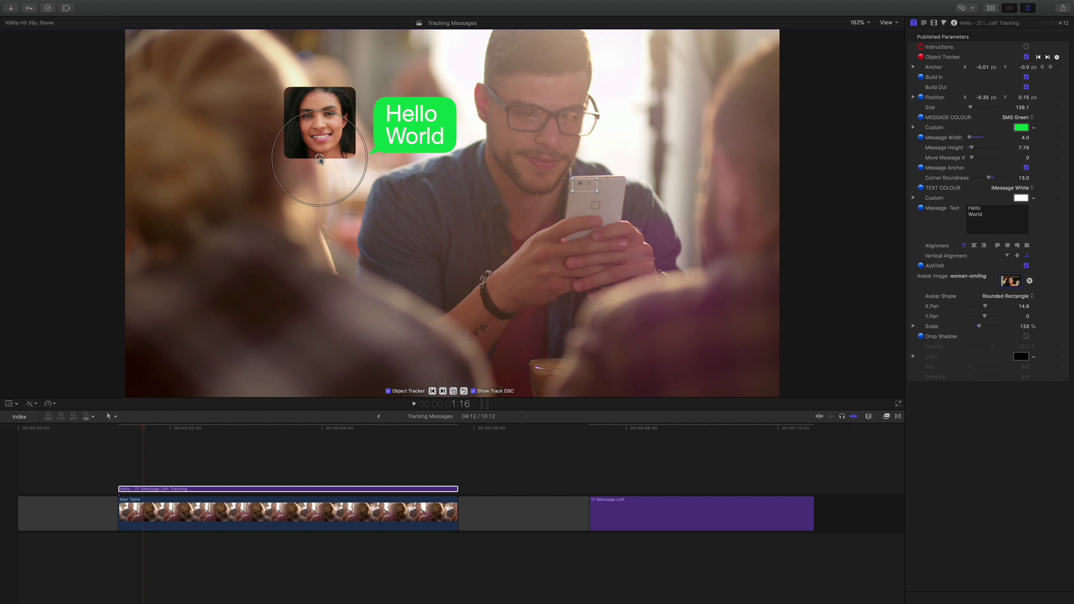
pyautogui.moveTo(319, 158); pyautogui.dragTo(302, 164)
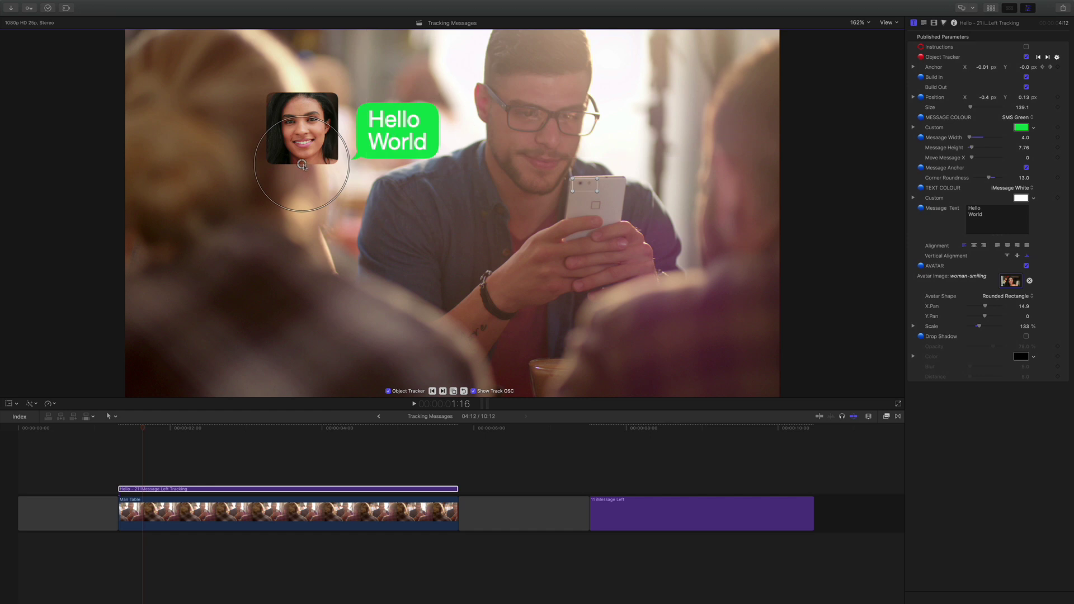
pyautogui.moveTo(302, 165); pyautogui.dragTo(301, 167)
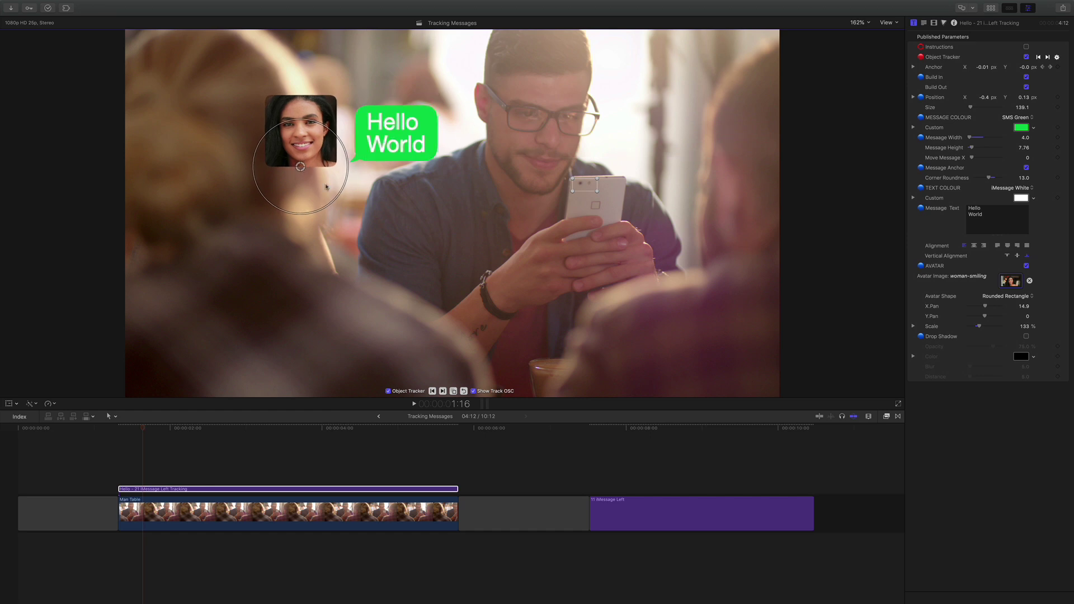
# - Play the tracked "Hello World" message with its avatar from the start of the man clip
pyautogui.click(118, 428)
pyautogui.press('space')
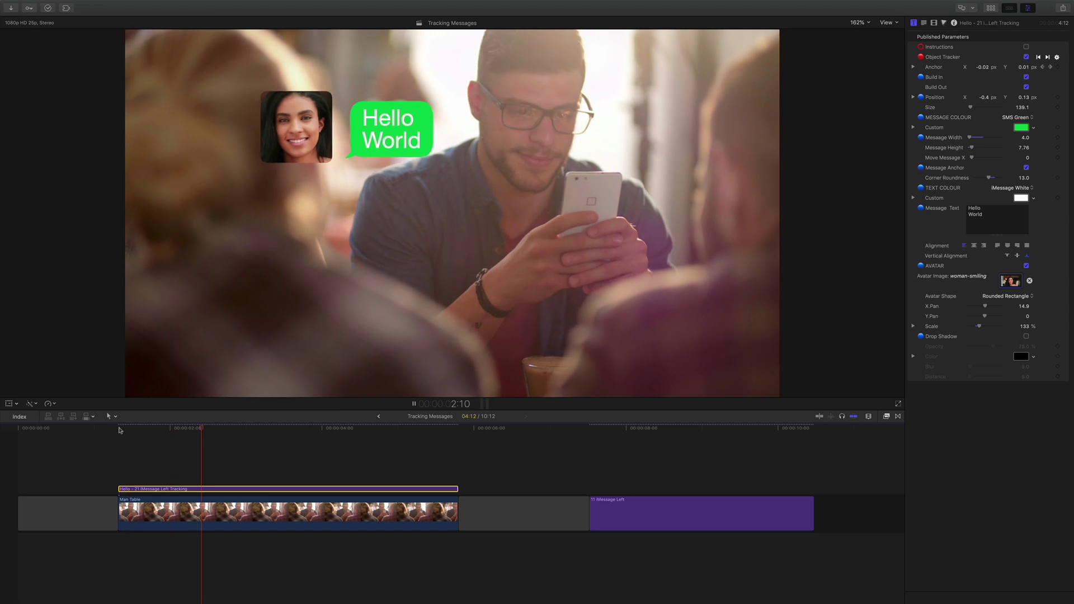